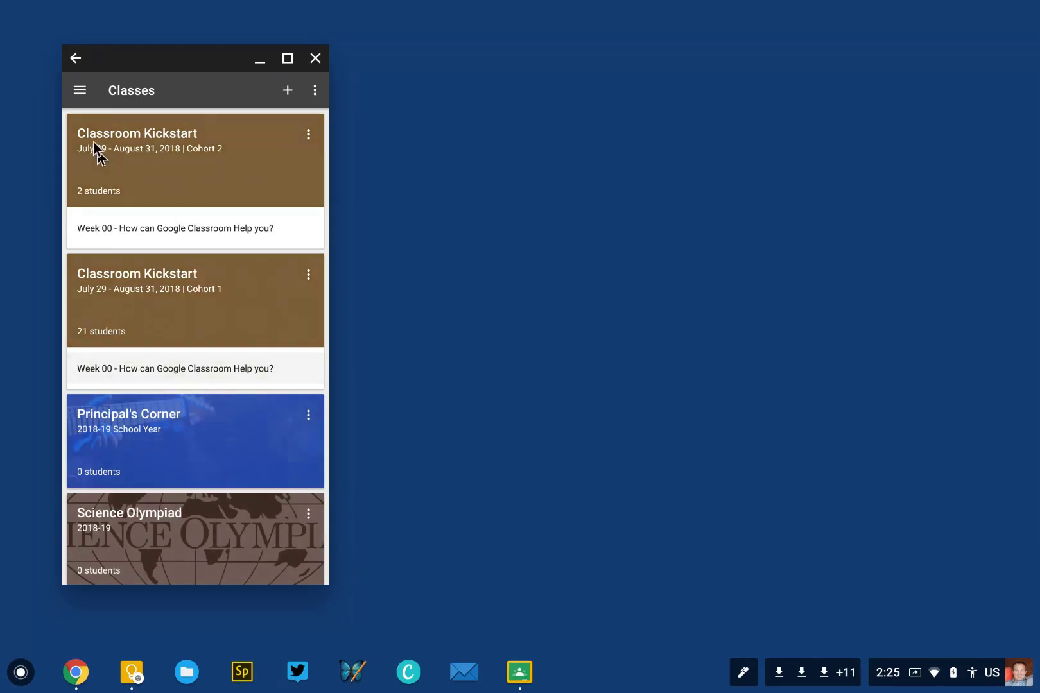
Step: Open the app settings and review the device notification options, including those for comments, enrolled classes and taught classes
left_click(80, 91)
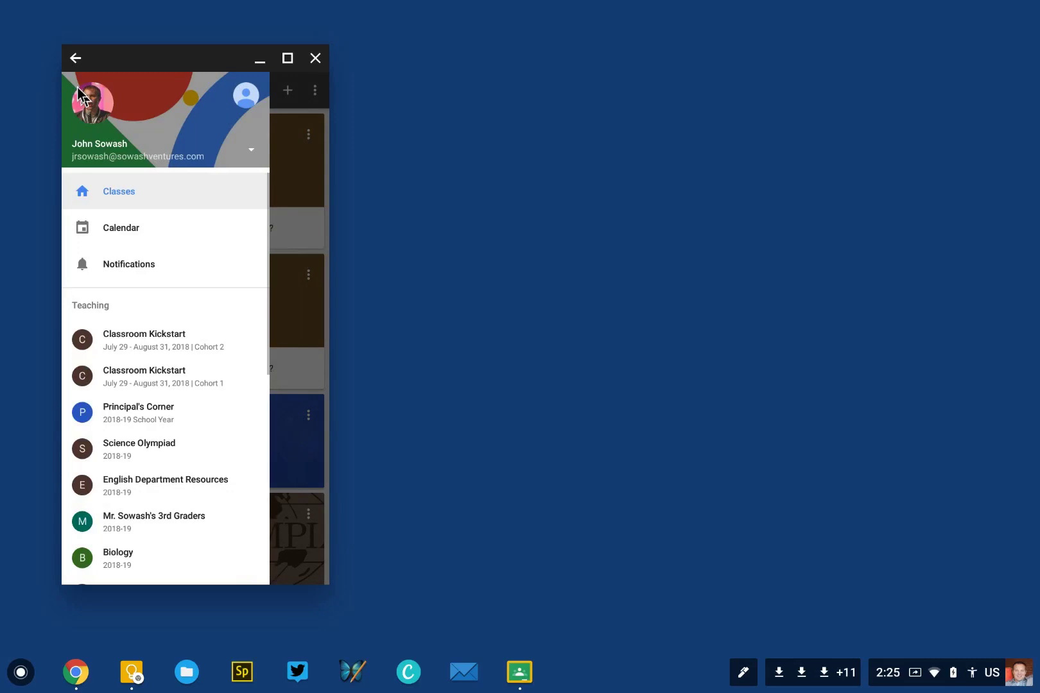
left_click(279, 113)
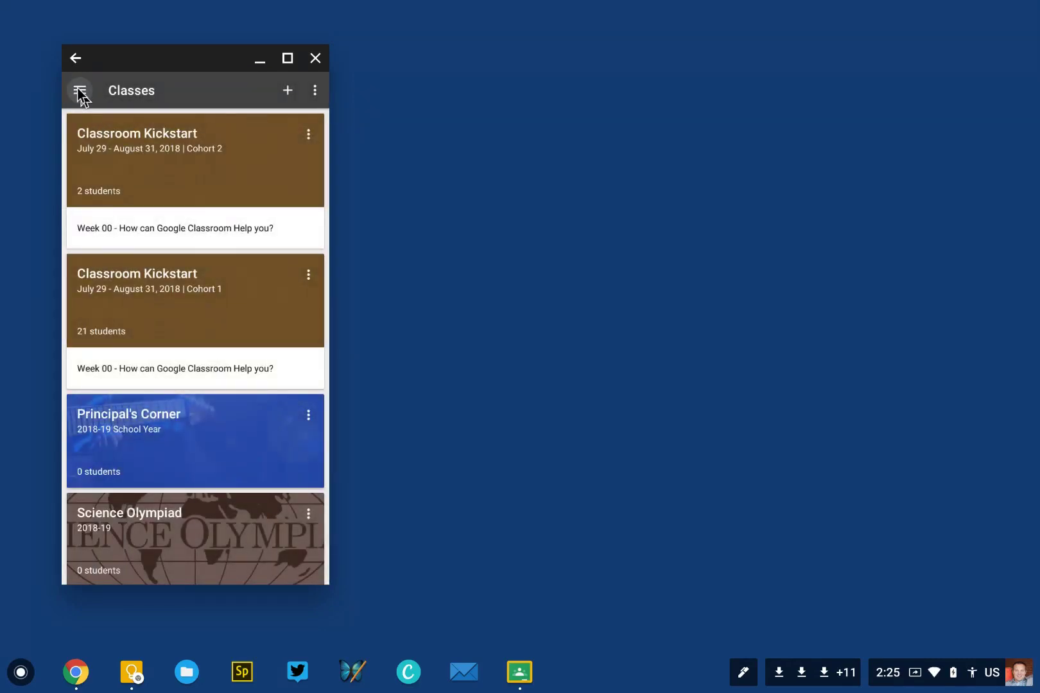
left_click(80, 91)
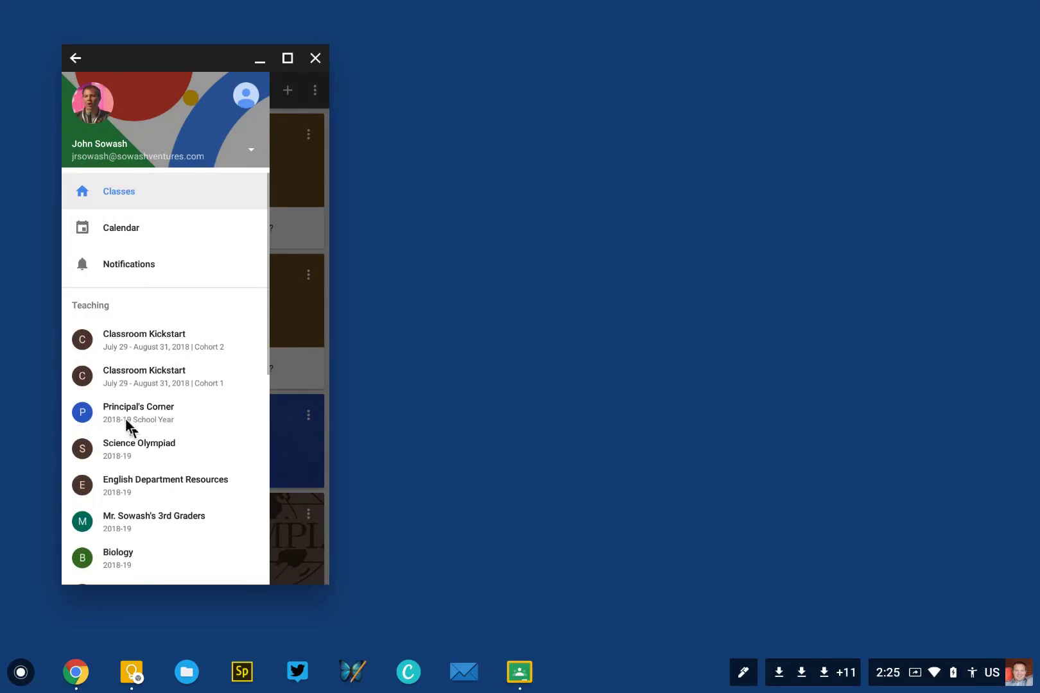
scroll(127, 422, "down", 5)
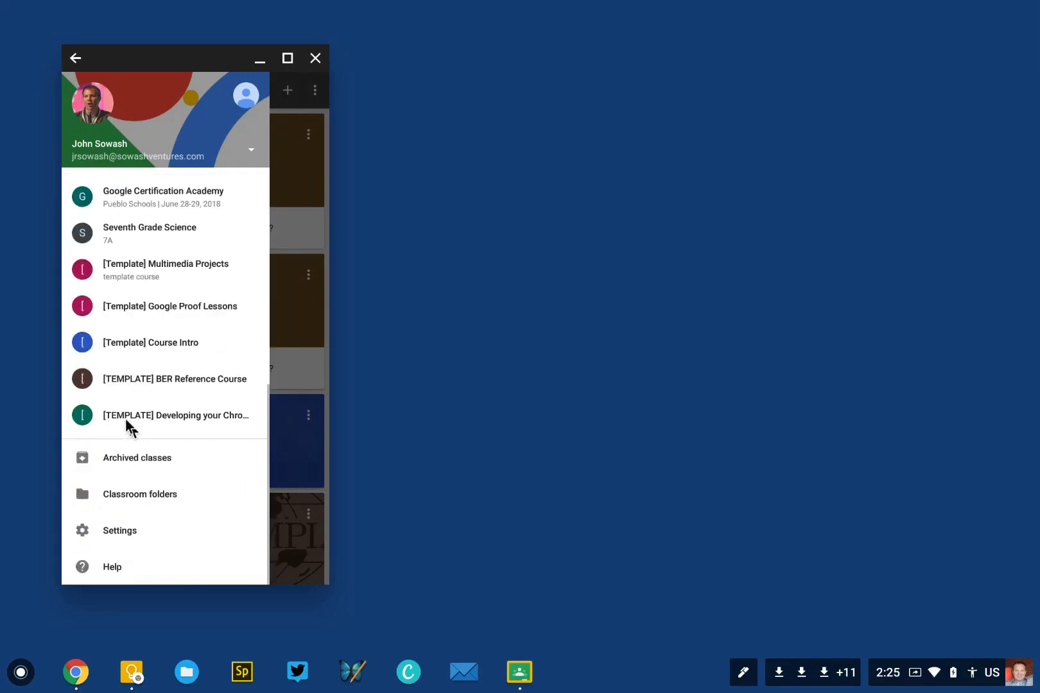
left_click(94, 527)
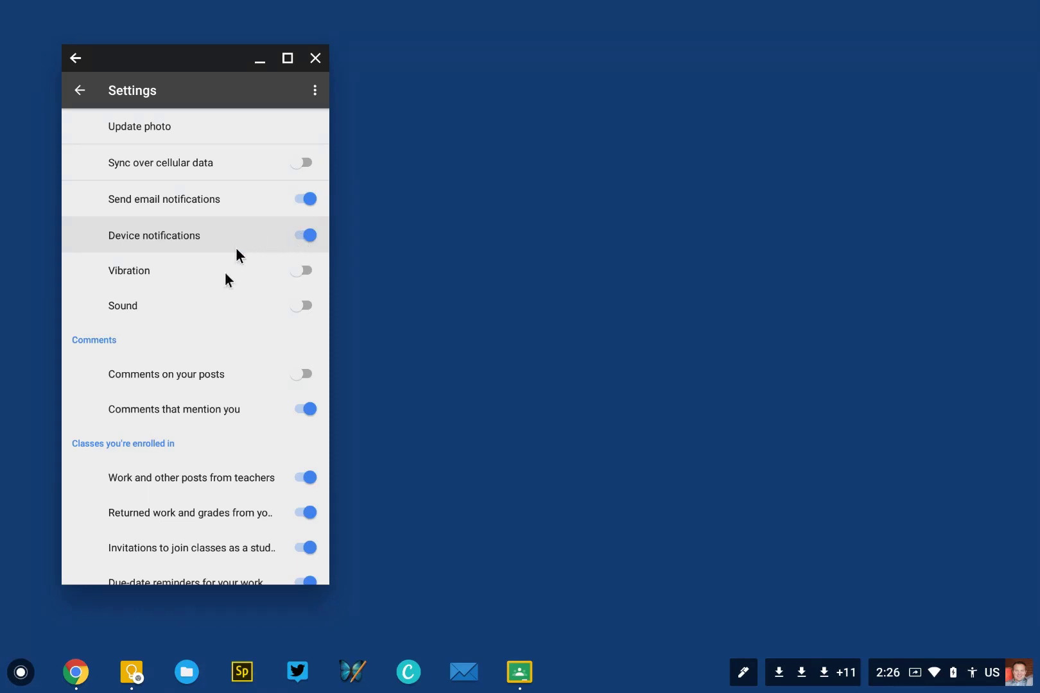
scroll(215, 373, "down", 3)
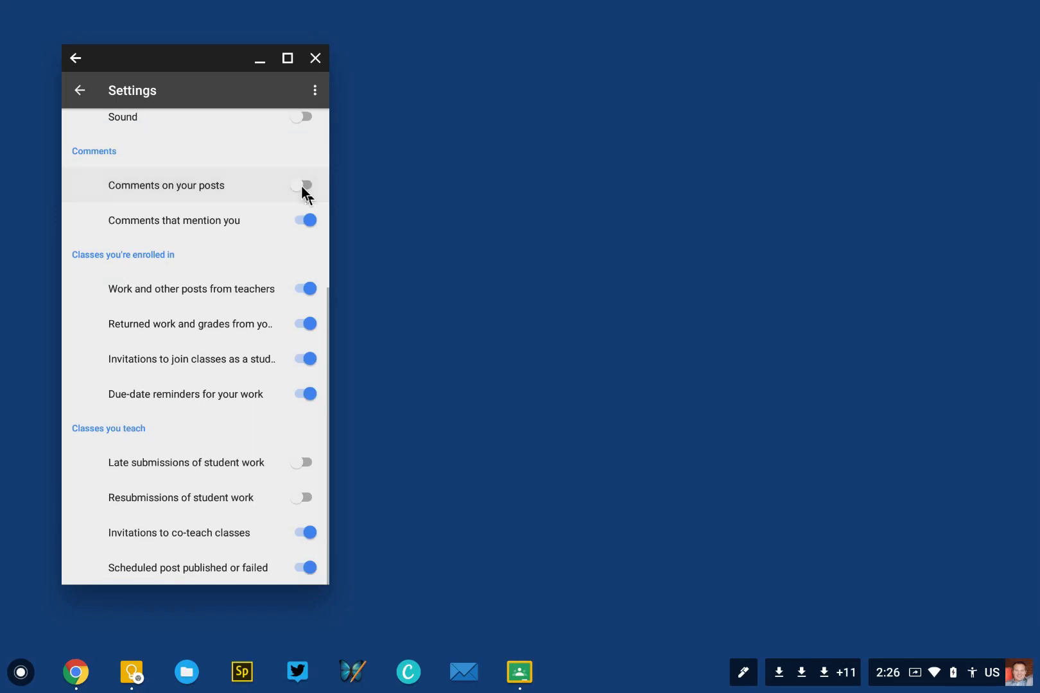
scroll(83, 424, "down", 1)
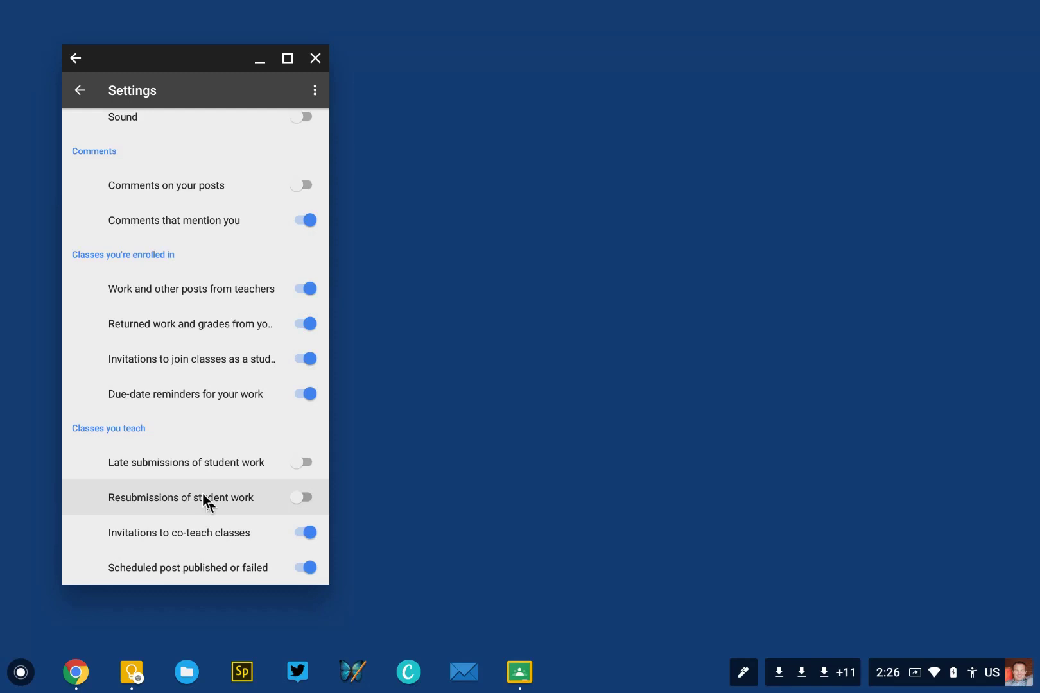
scroll(203, 495, "up", 3)
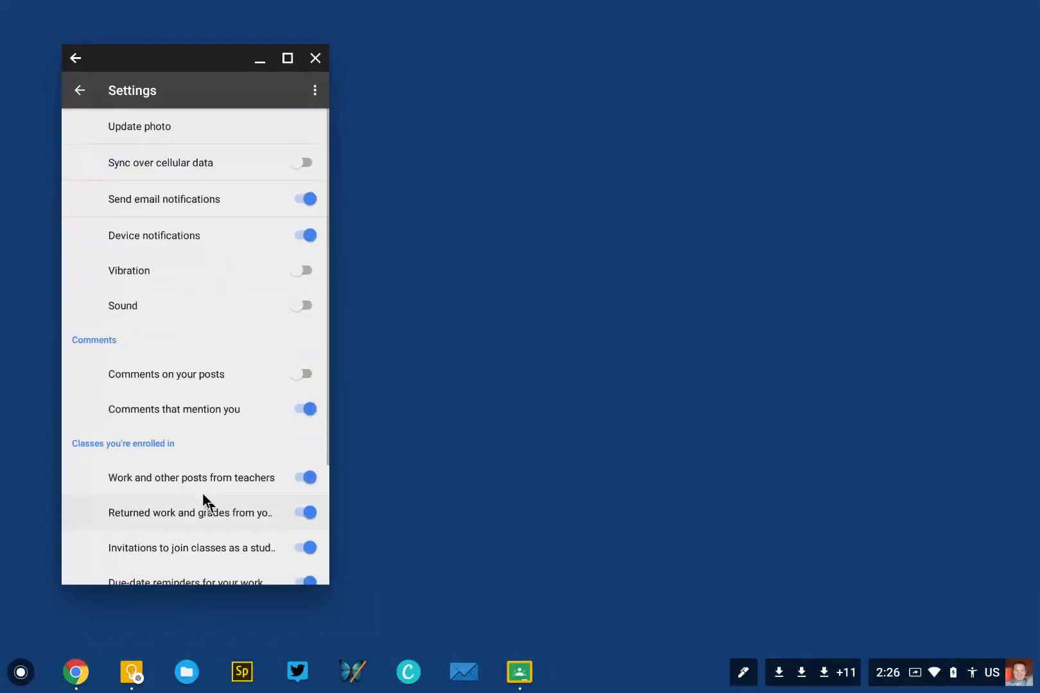
left_click(78, 90)
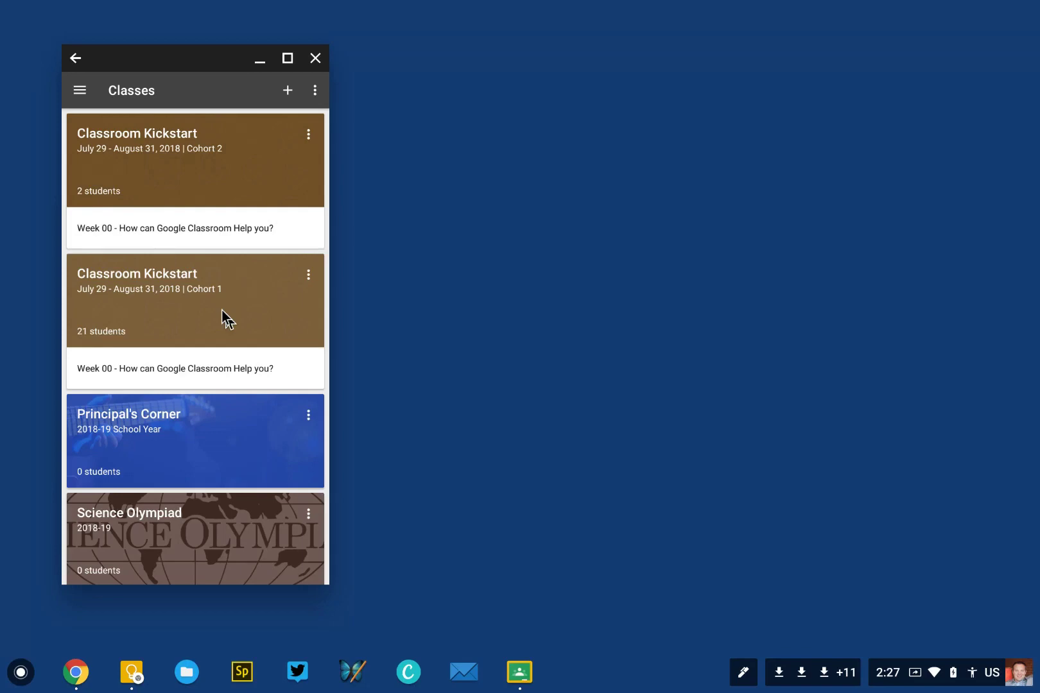
Step: Open the photo attached to the second turned-in submission of "Post a picture of your pet!" in the 3rd Graders class
scroll(222, 310, "down", 10)
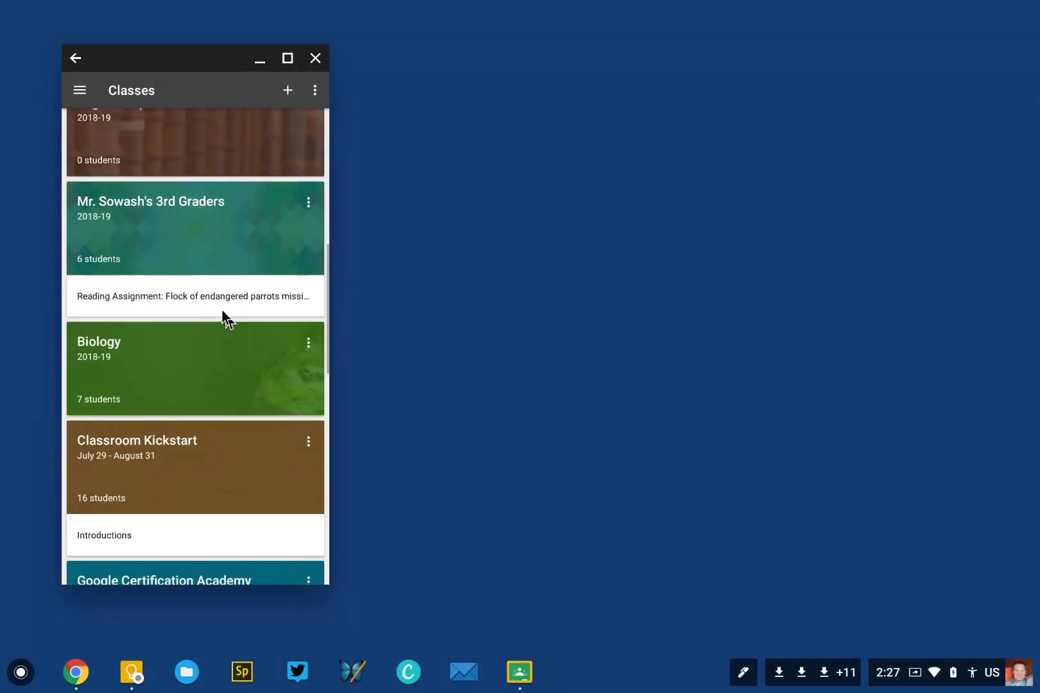
scroll(222, 310, "up", 1)
left_click(194, 274)
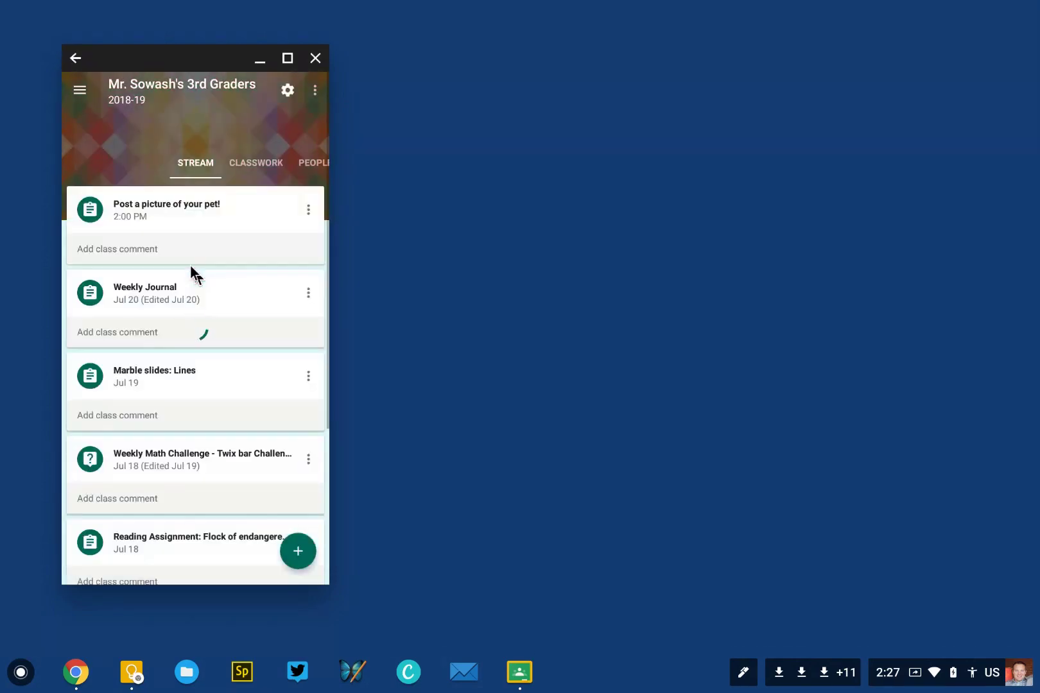
left_click(147, 203)
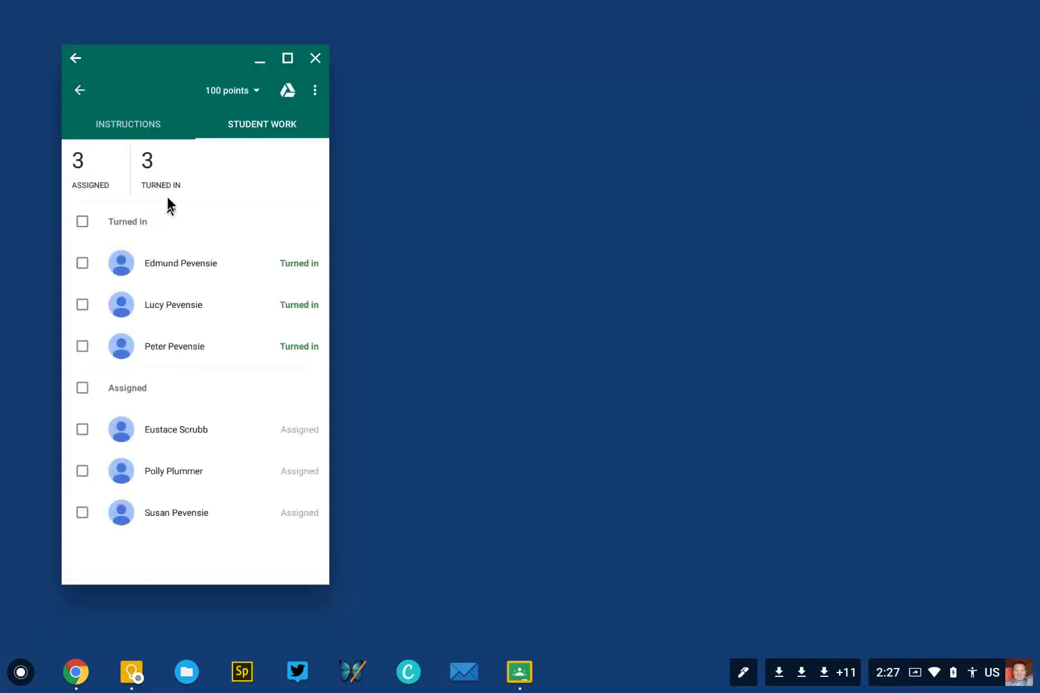
left_click(165, 298)
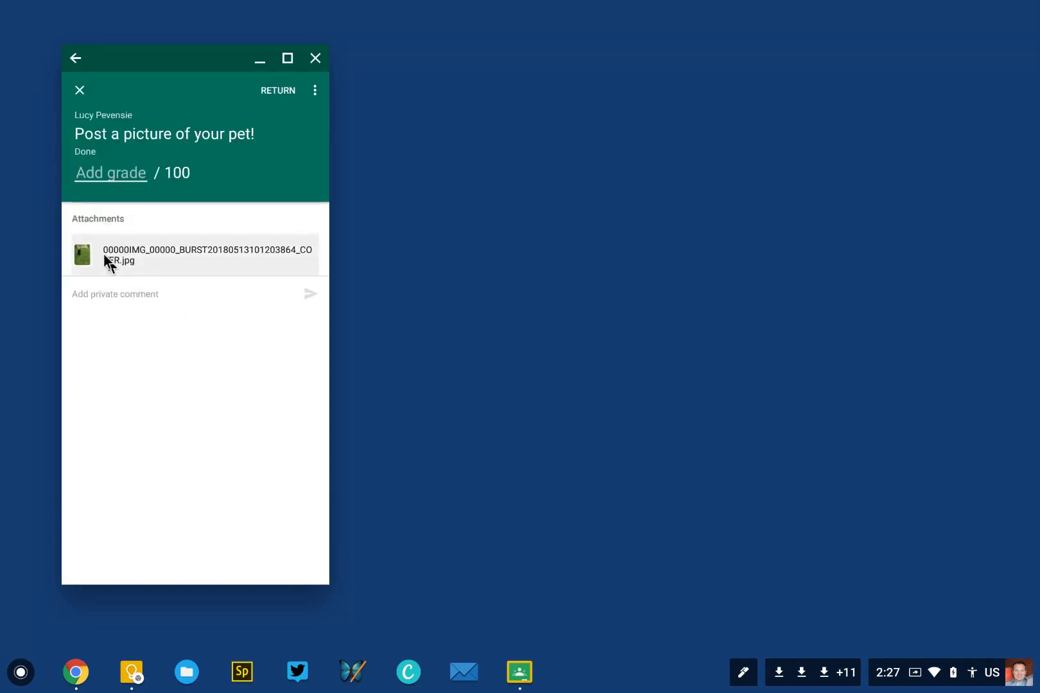
left_click(124, 255)
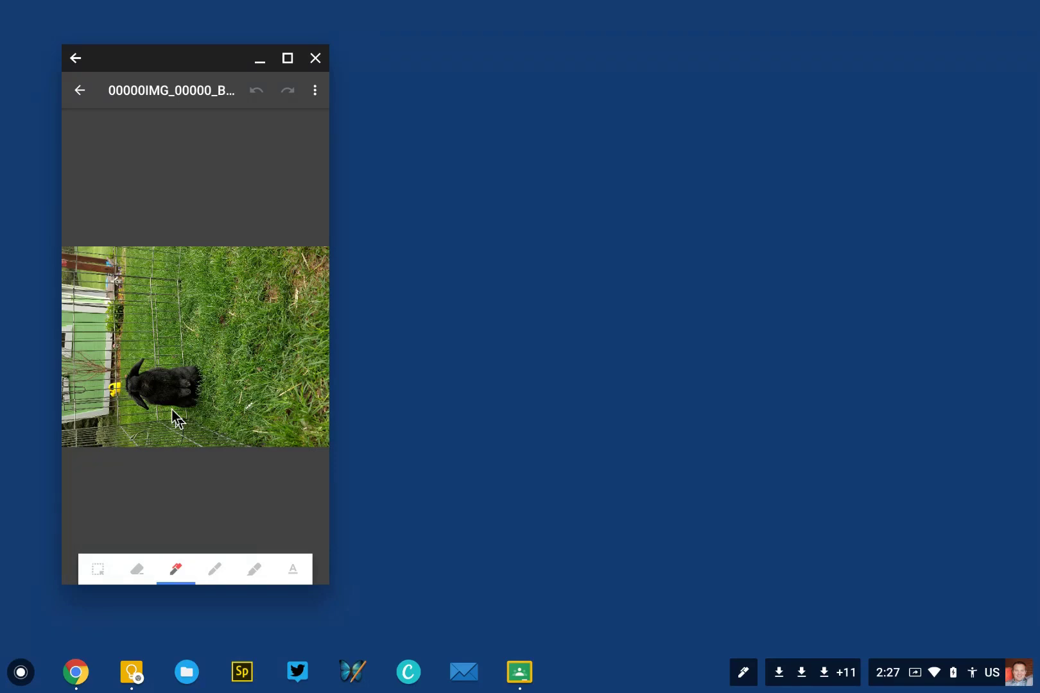
Step: Handwrite "Happy Rabbit" in thick red strokes across the grass in the pet photo
left_click(178, 569)
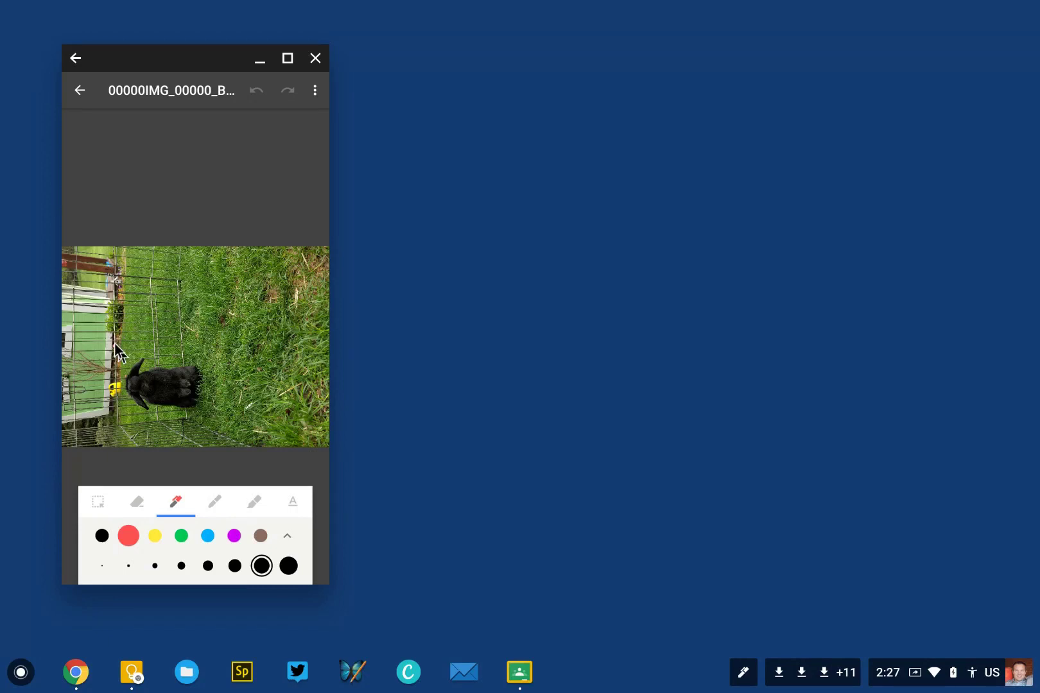
mouse_move(96, 290)
left_mouse_down()
mouse_move(102, 337)
mouse_move(117, 329)
mouse_move(116, 314)
left_mouse_up()
left_click_drag(141, 311, 143, 328)
mouse_move(161, 299)
left_mouse_down()
mouse_move(167, 327)
mouse_move(170, 301)
left_mouse_up()
mouse_move(192, 286)
left_mouse_down()
mouse_move(196, 310)
mouse_move(193, 300)
left_mouse_up()
mouse_move(213, 271)
left_mouse_down()
mouse_move(227, 321)
mouse_move(222, 388)
left_mouse_up()
left_click_drag(212, 343, 240, 379)
left_click_drag(257, 350, 253, 366)
mouse_move(253, 322)
left_mouse_down()
mouse_move(263, 369)
mouse_move(282, 350)
left_mouse_up()
left_click_drag(268, 308, 286, 346)
left_click_drag(287, 334, 302, 339)
mouse_move(303, 313)
left_mouse_down()
mouse_move(312, 330)
mouse_move(296, 302)
left_mouse_up()
mouse_move(295, 278)
left_mouse_down()
mouse_move(318, 308)
mouse_move(308, 292)
left_mouse_up()
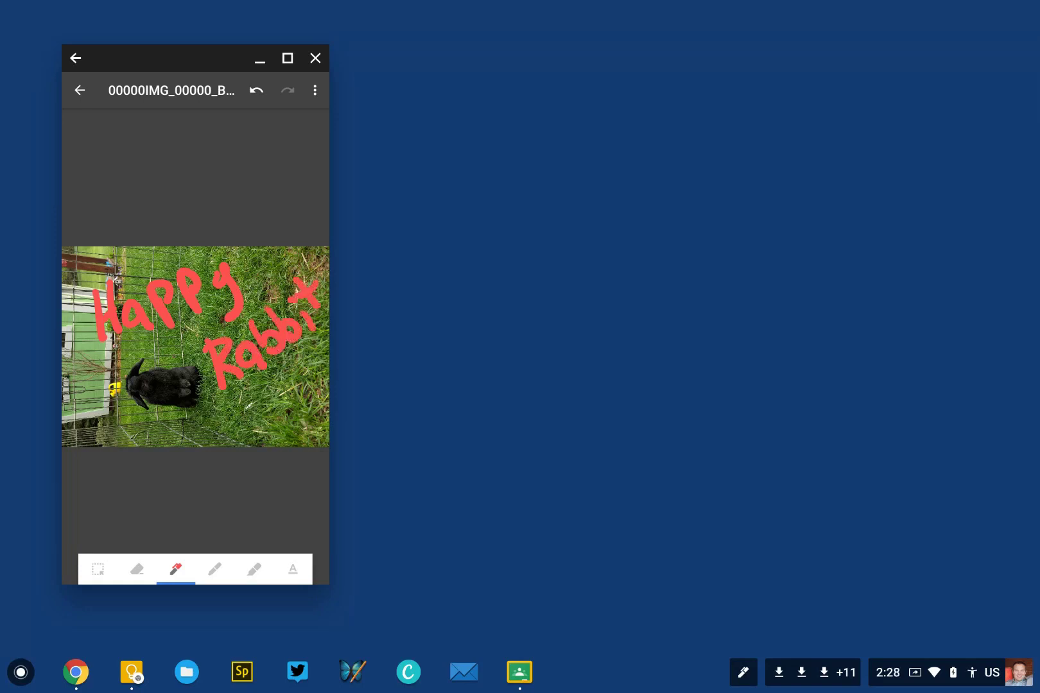
left_click(272, 297)
Step: Save the annotated photo without discarding the edits and return to the 3rd Graders class stream
left_click(80, 91)
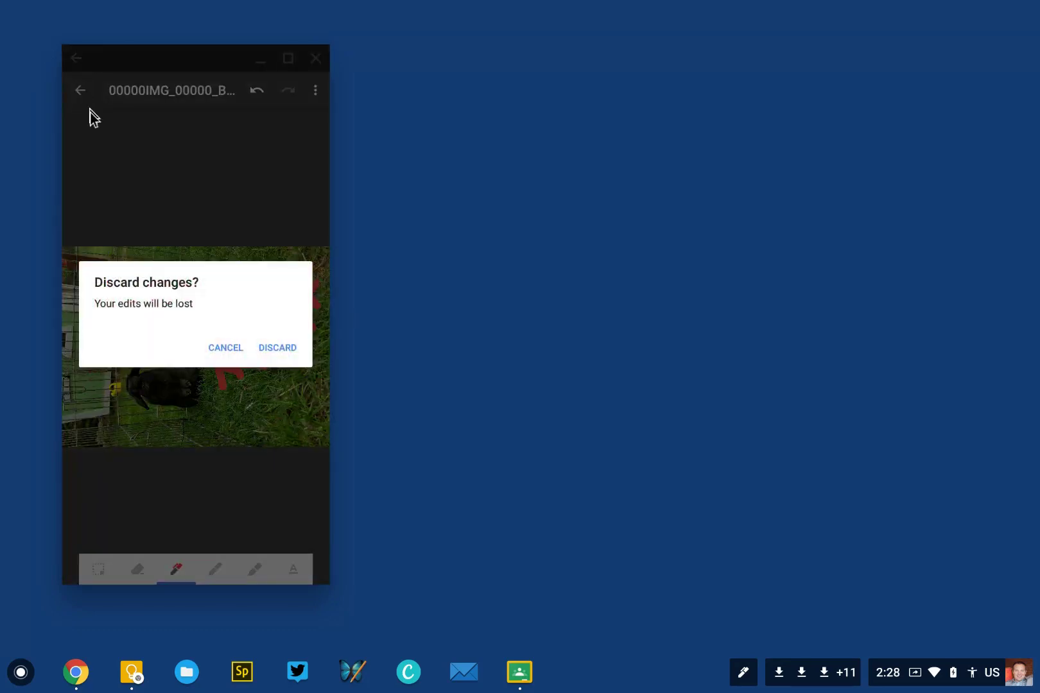
left_click(228, 346)
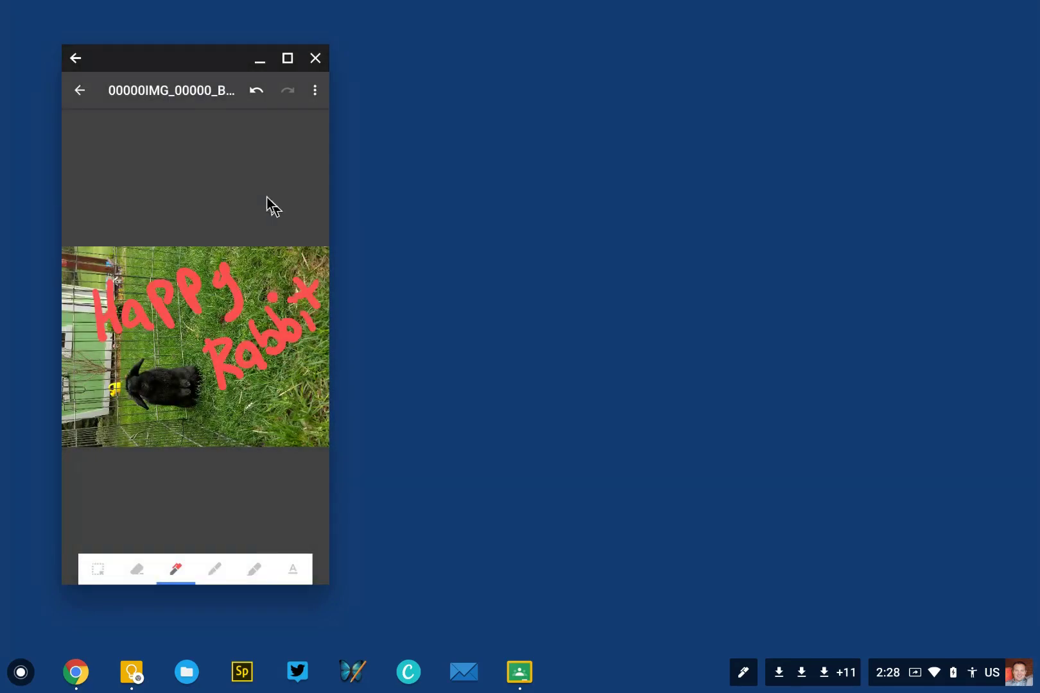
left_click(307, 95)
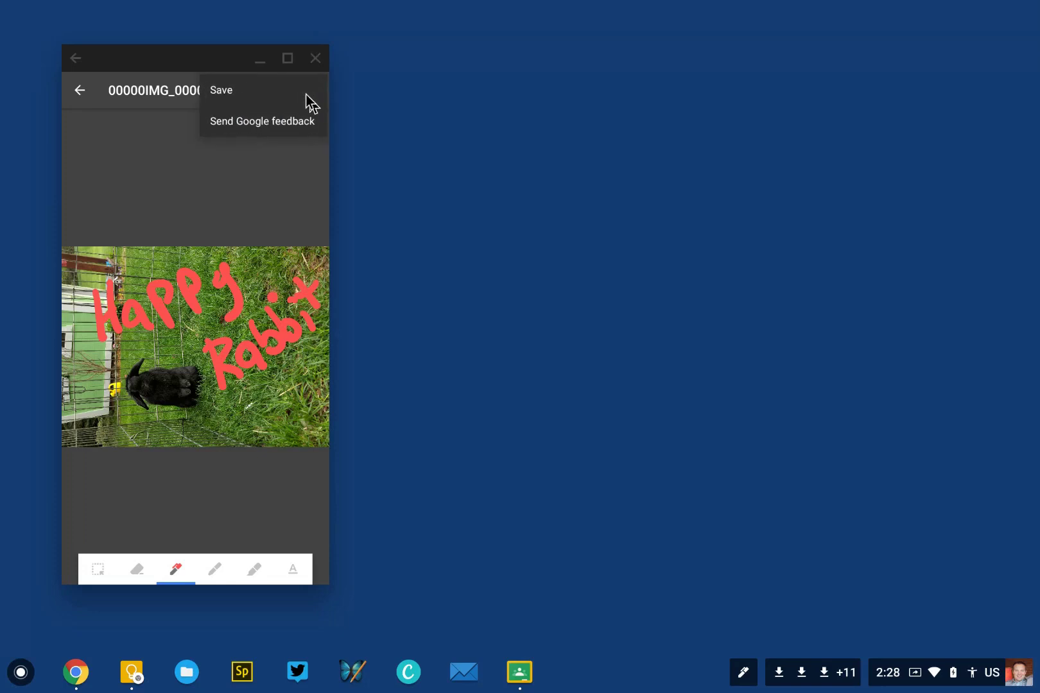
left_click(259, 94)
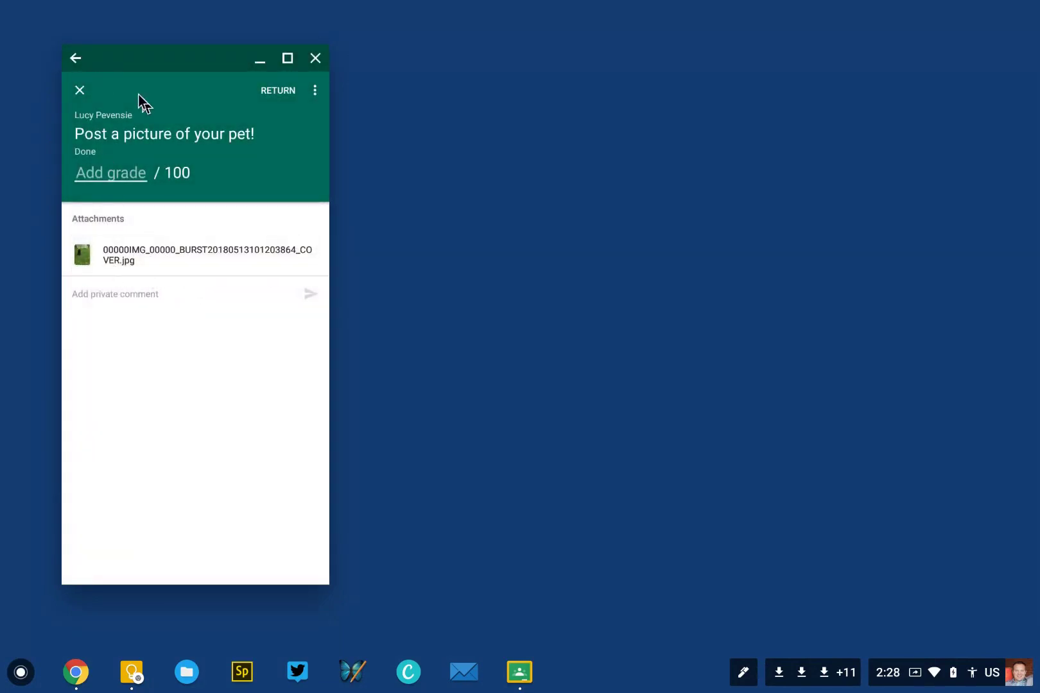
left_click(79, 90)
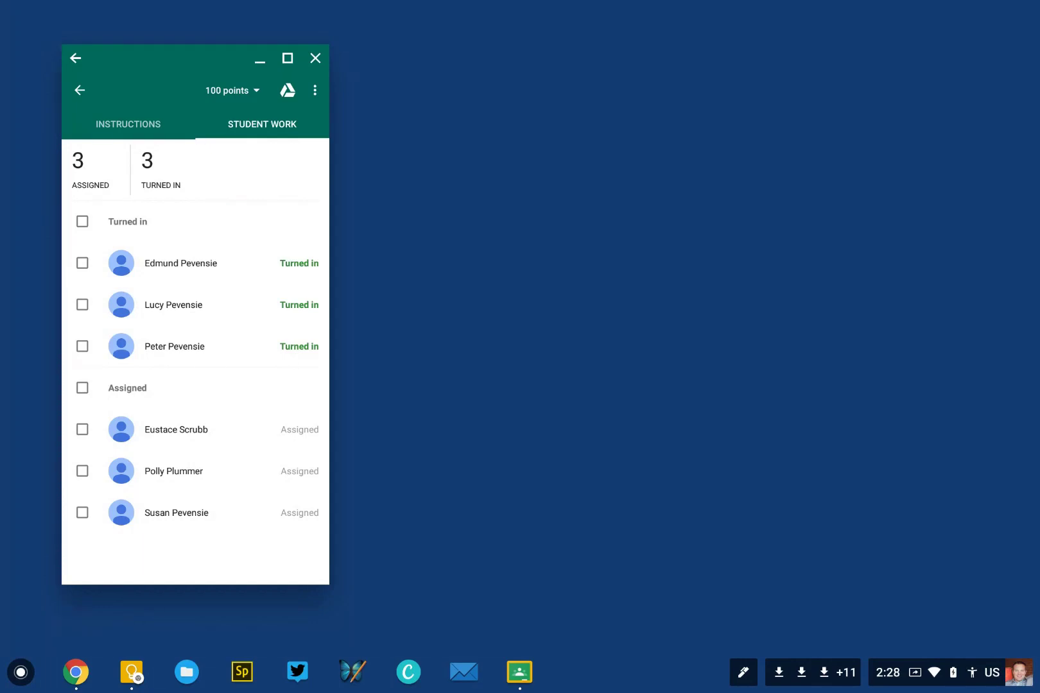
left_click(78, 91)
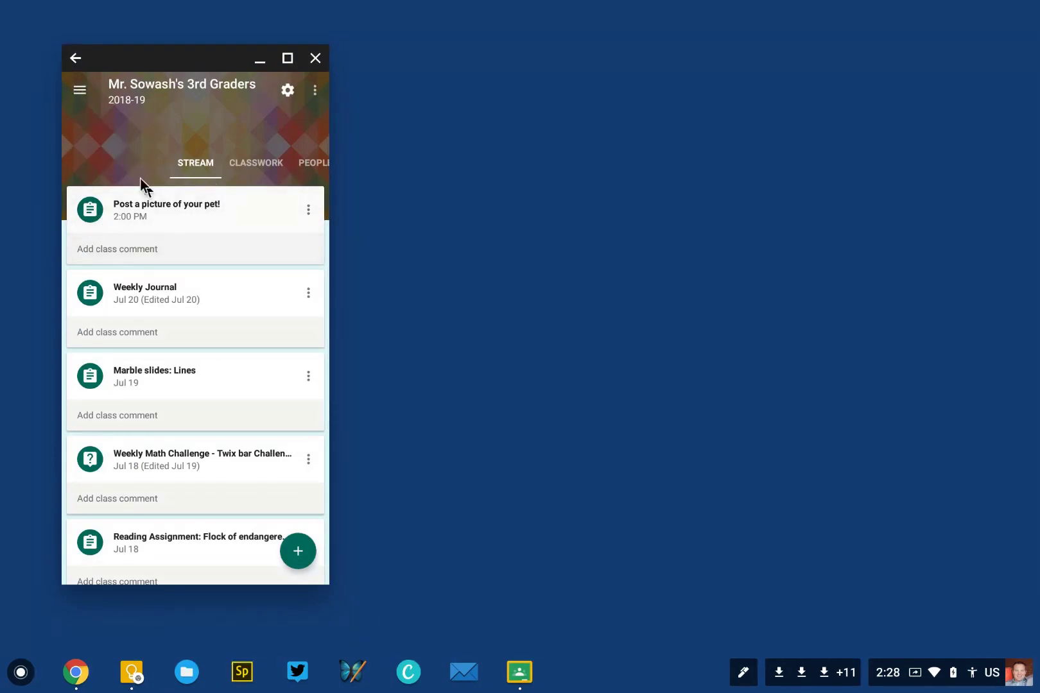
Step: Start a class announcement, look over its attachment options, and close the draft without posting
left_click(298, 551)
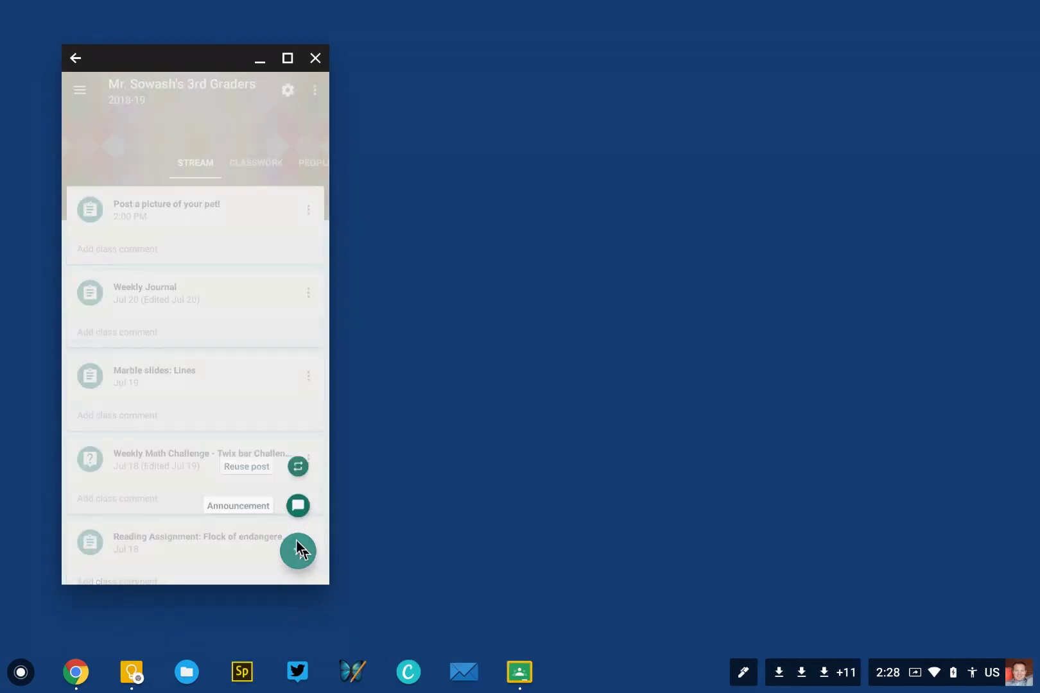
left_click(299, 504)
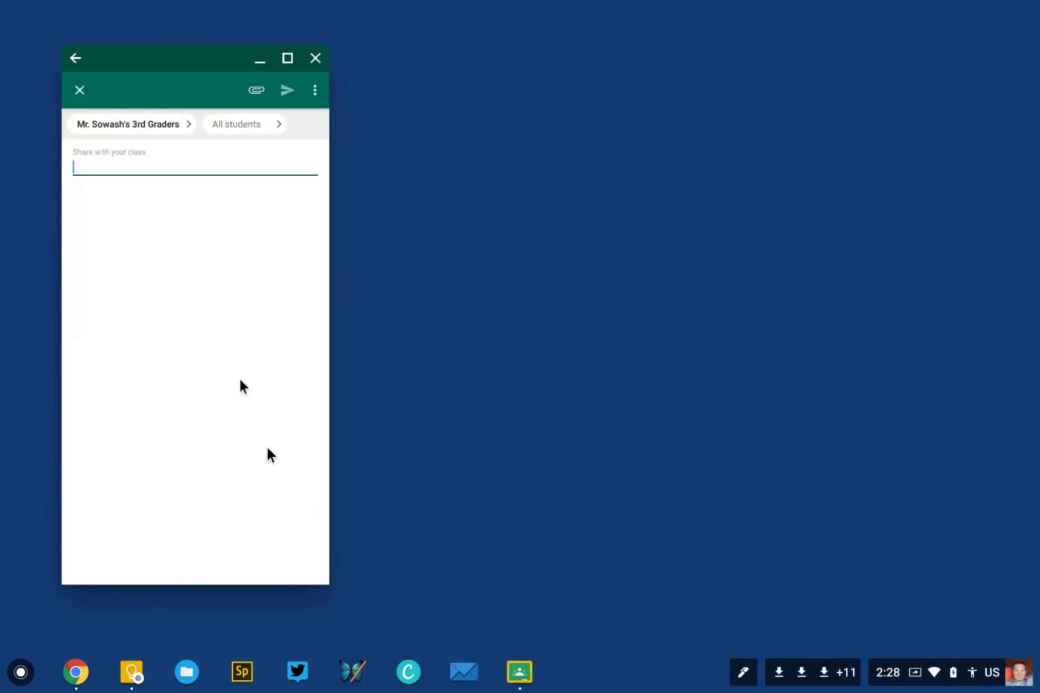
left_click(255, 91)
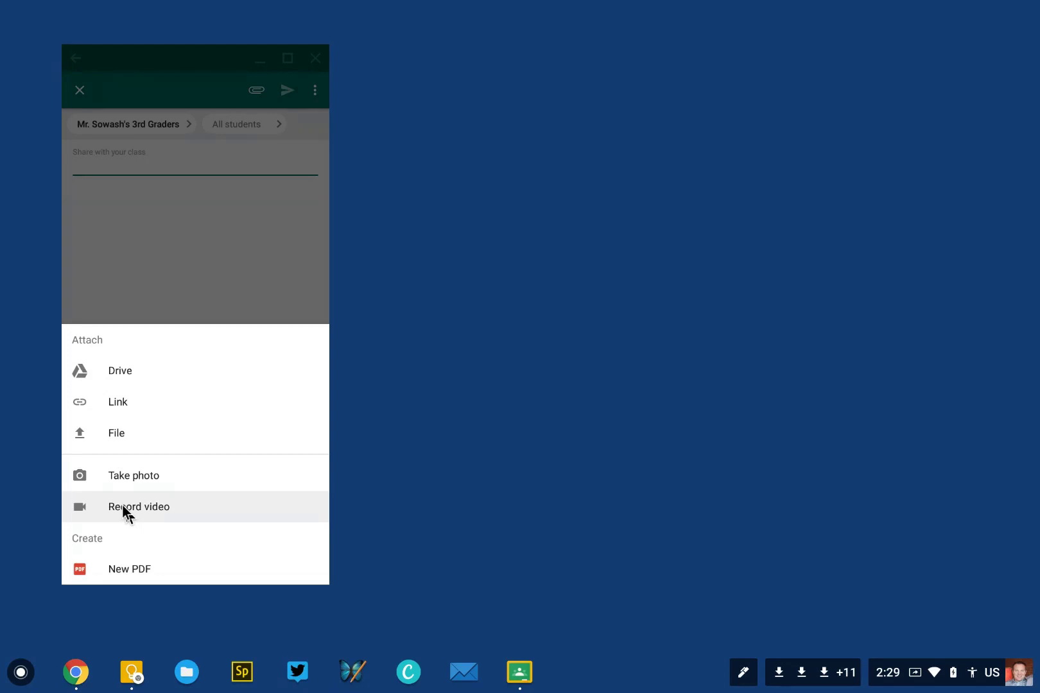
left_click(163, 254)
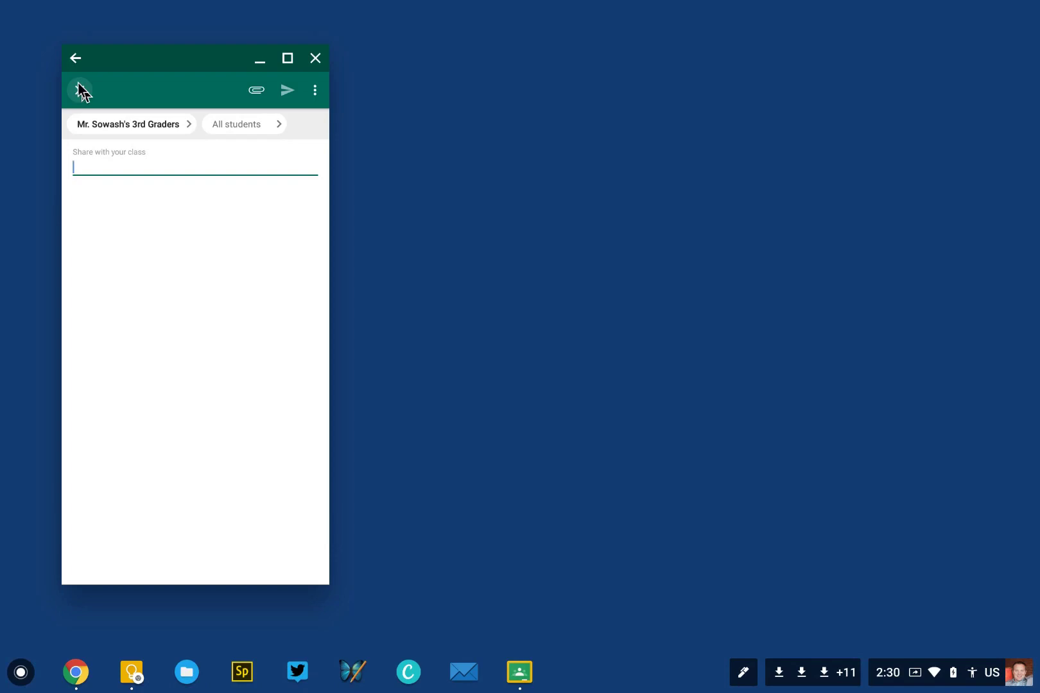
left_click(80, 91)
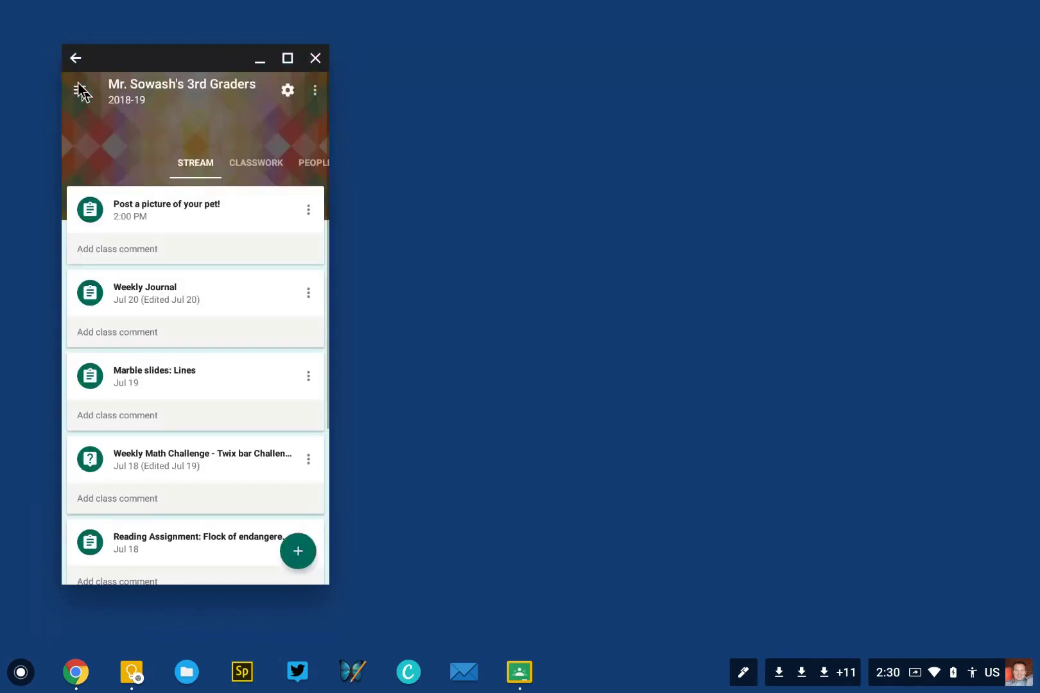
Step: Switch to the other signed-in account and refresh its list of classes
left_click(81, 90)
left_click(73, 155)
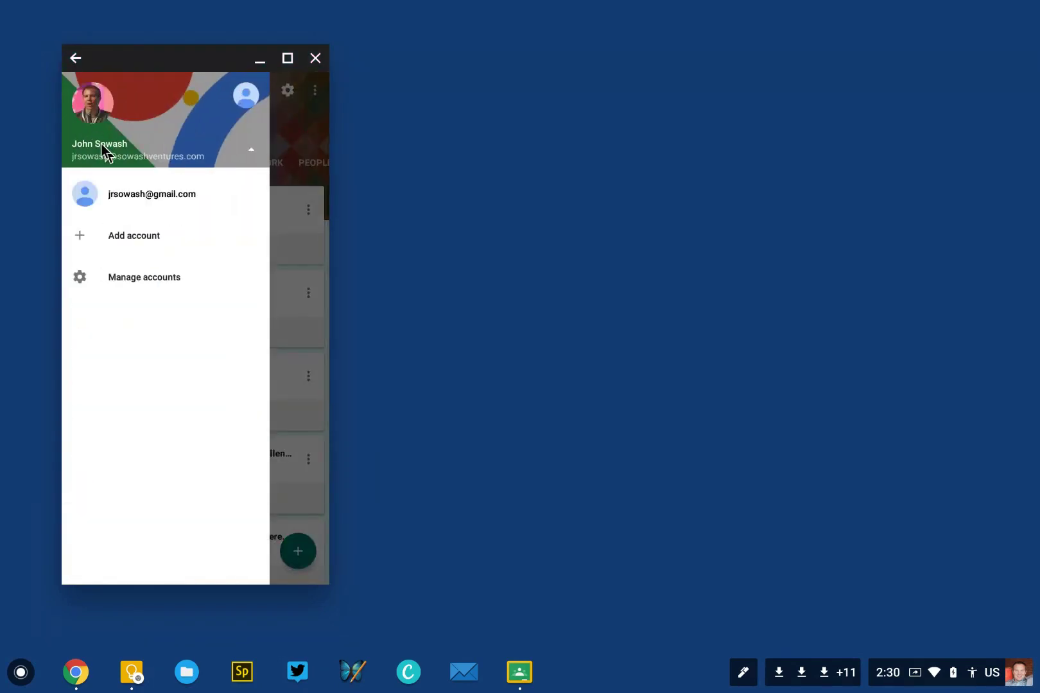
left_click(104, 191)
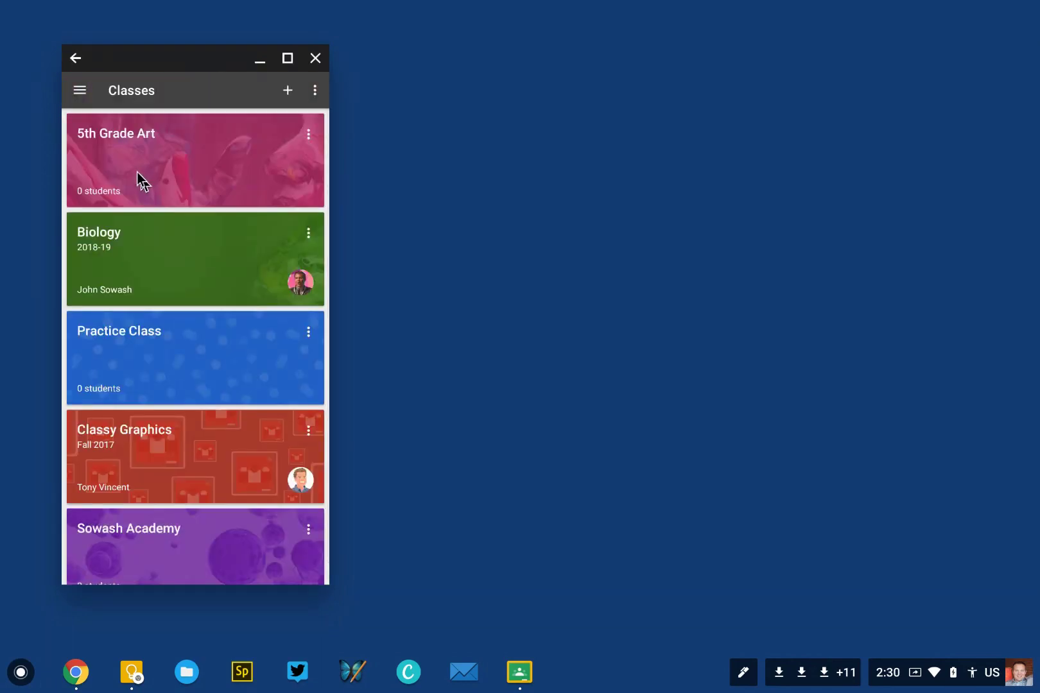
scroll(137, 172, "down", 2)
scroll(136, 172, "up", 5)
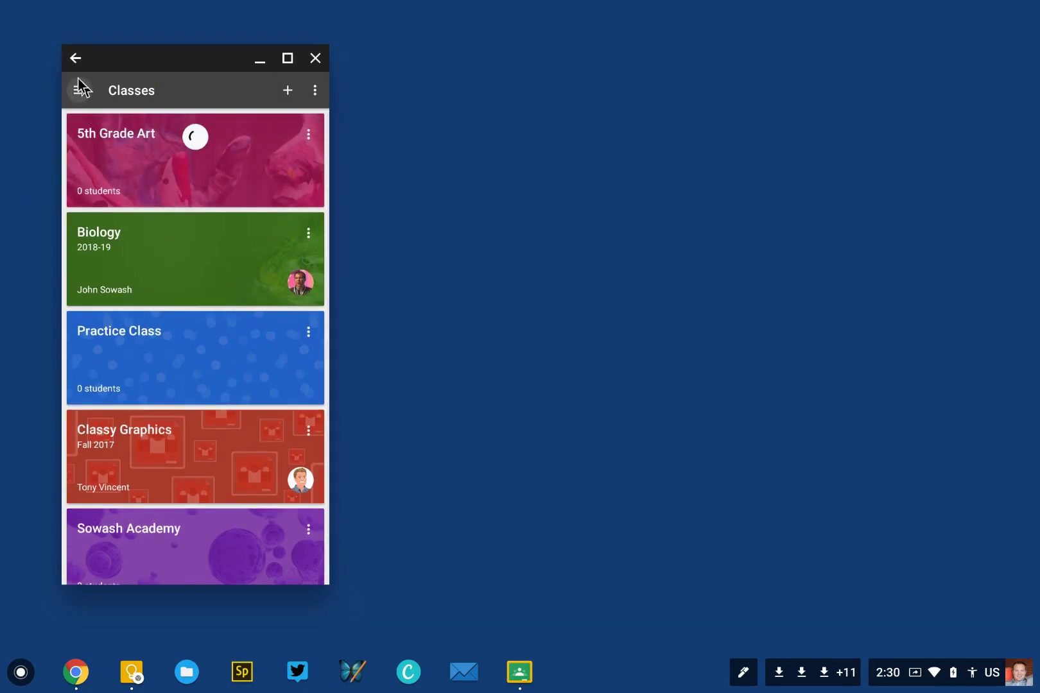
Step: Look through the account's taught and enrolled classes and open the student To-do list
left_click(78, 79)
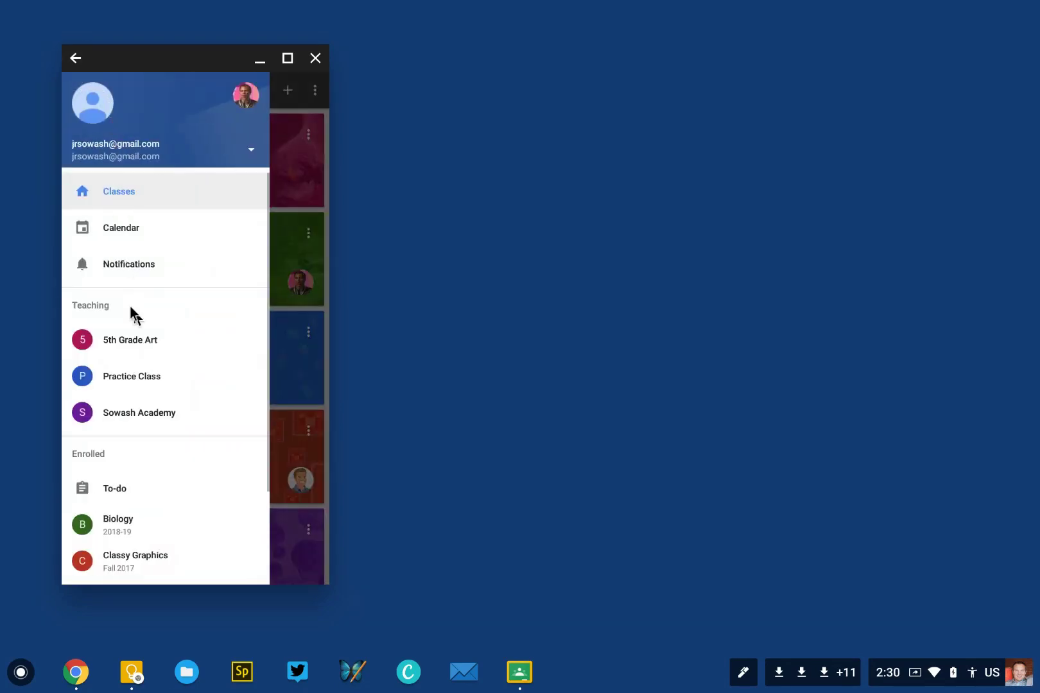
scroll(130, 307, "down", 3)
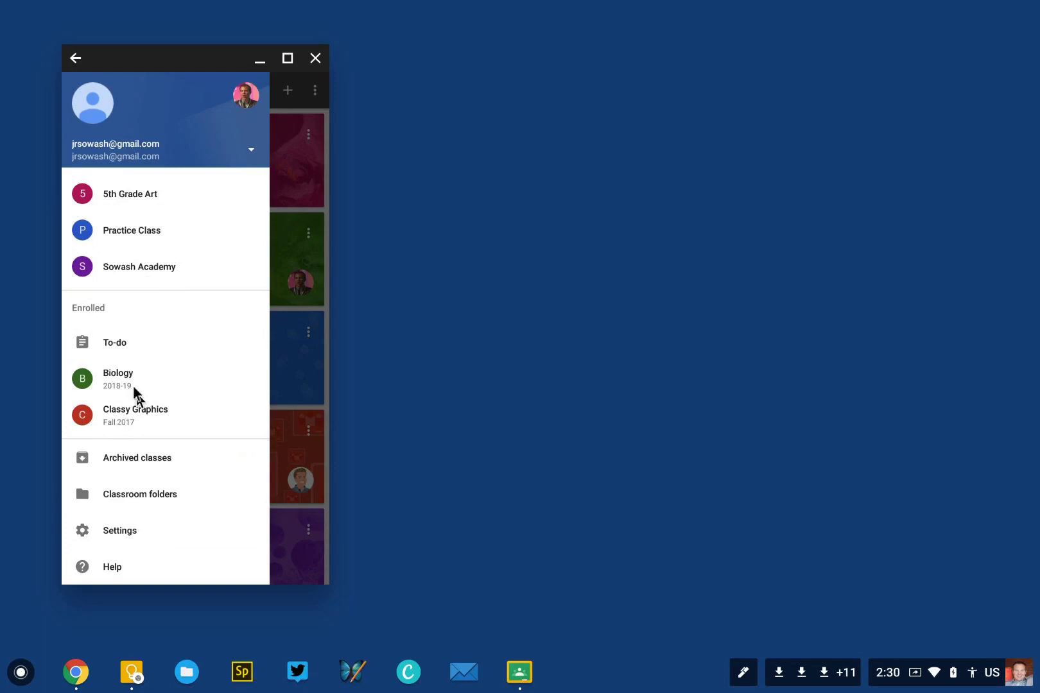
scroll(137, 300, "down", 2)
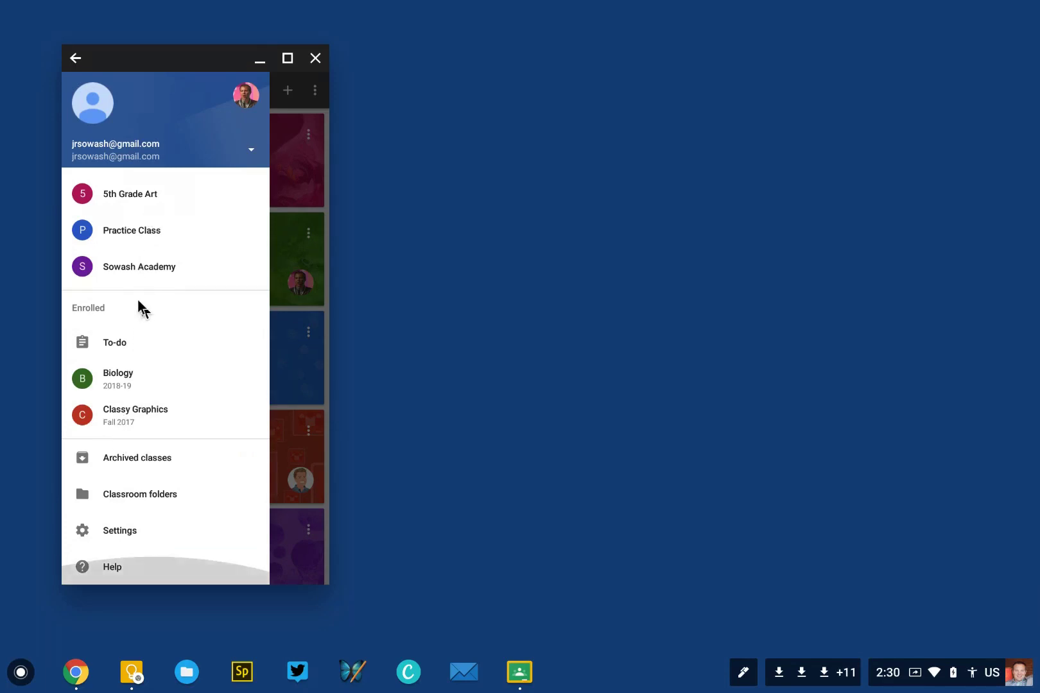
scroll(131, 371, "up", 1)
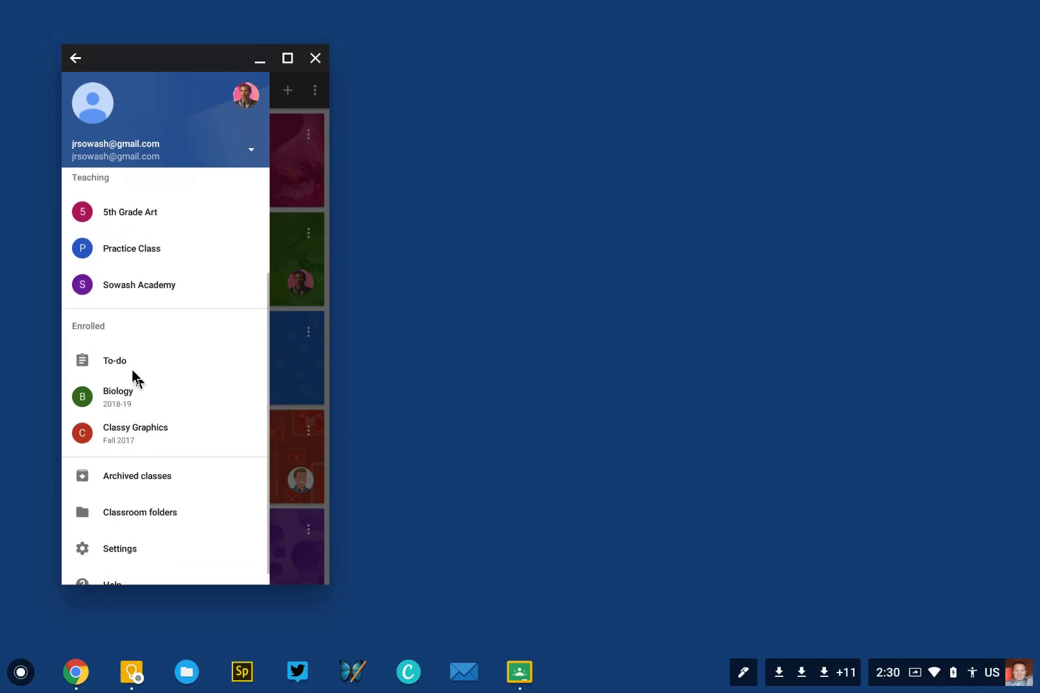
scroll(134, 377, "down", 1)
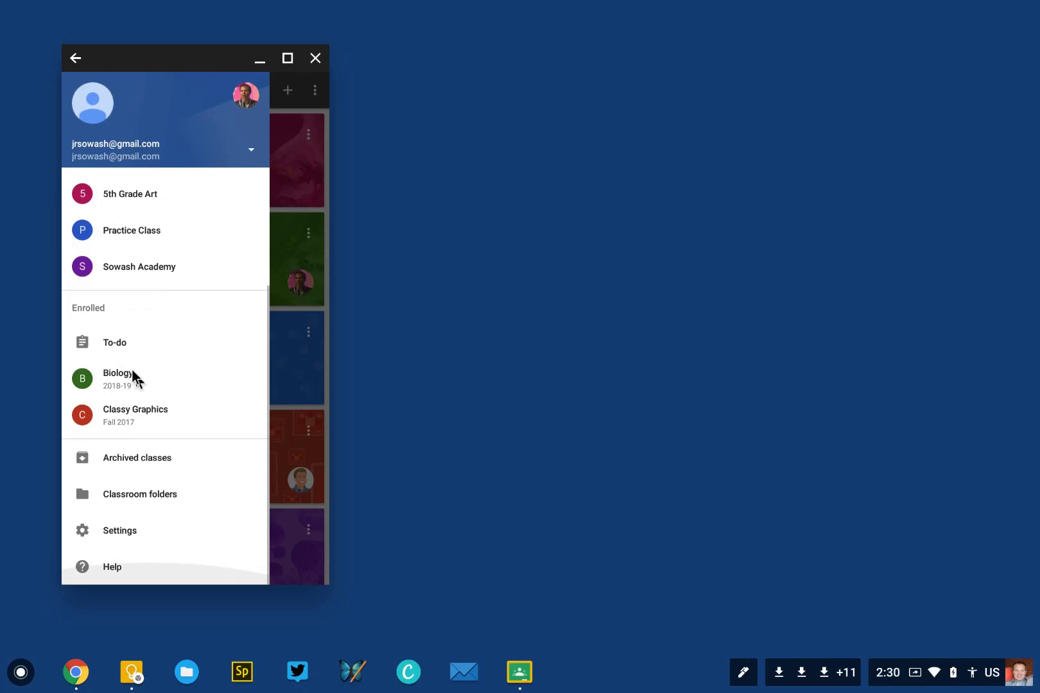
left_click(85, 343)
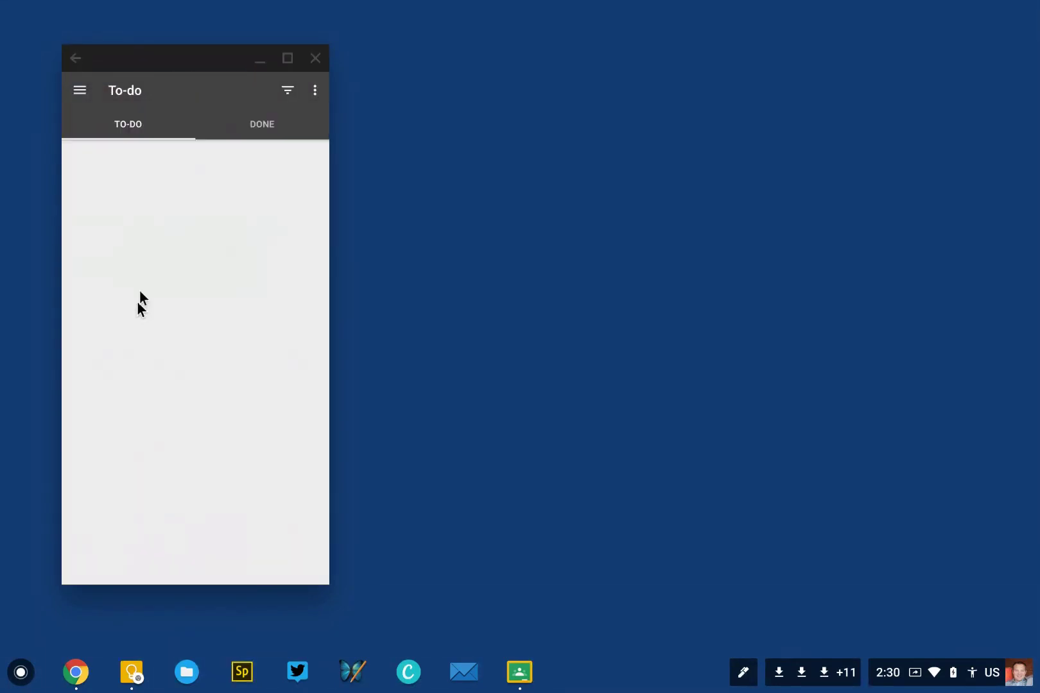